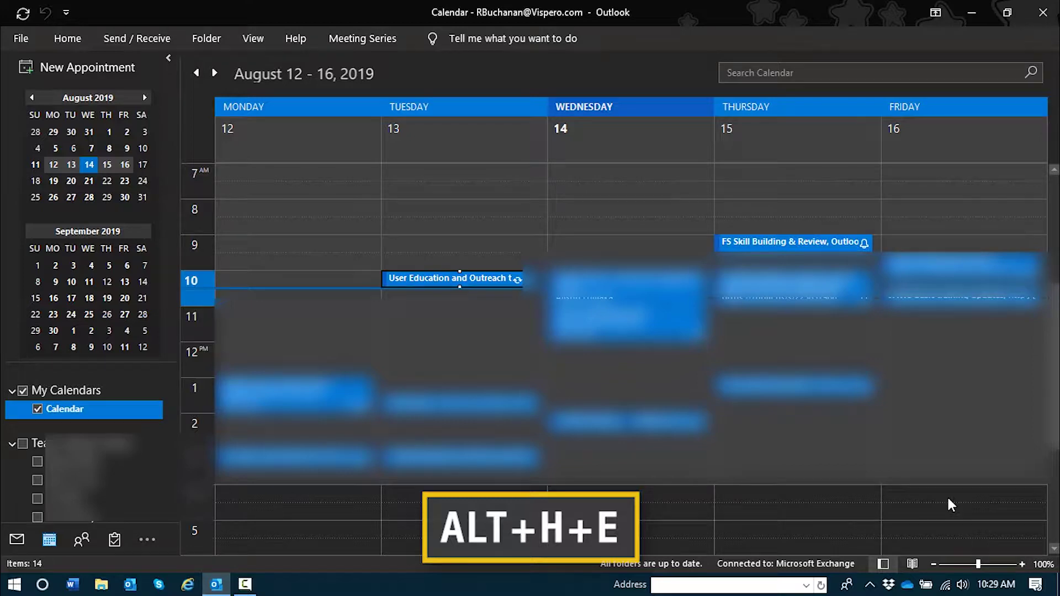
Step: Use Home > E-mail Calendar to open a new message with the Send a Calendar via Email dialog
key(alt)
key(h)
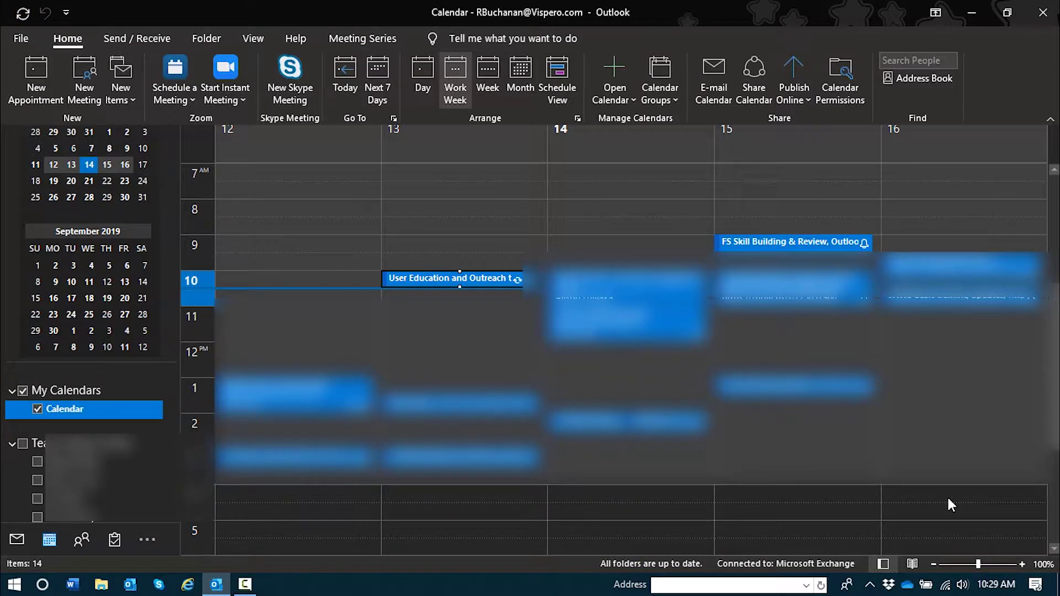
key(e)
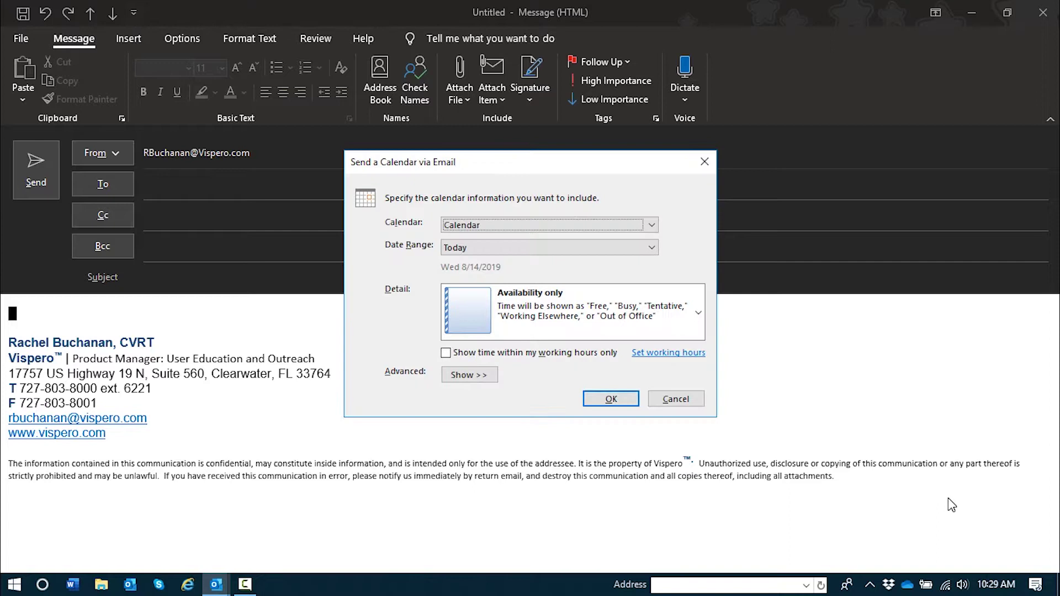
click(948, 499)
key(Tab)
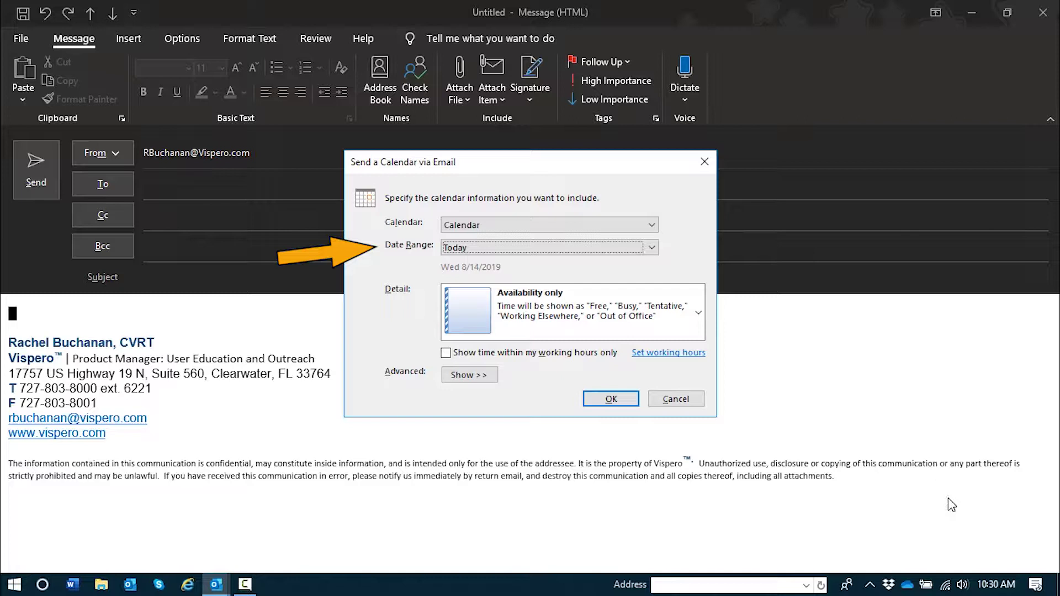
key(Down)
key(Down)
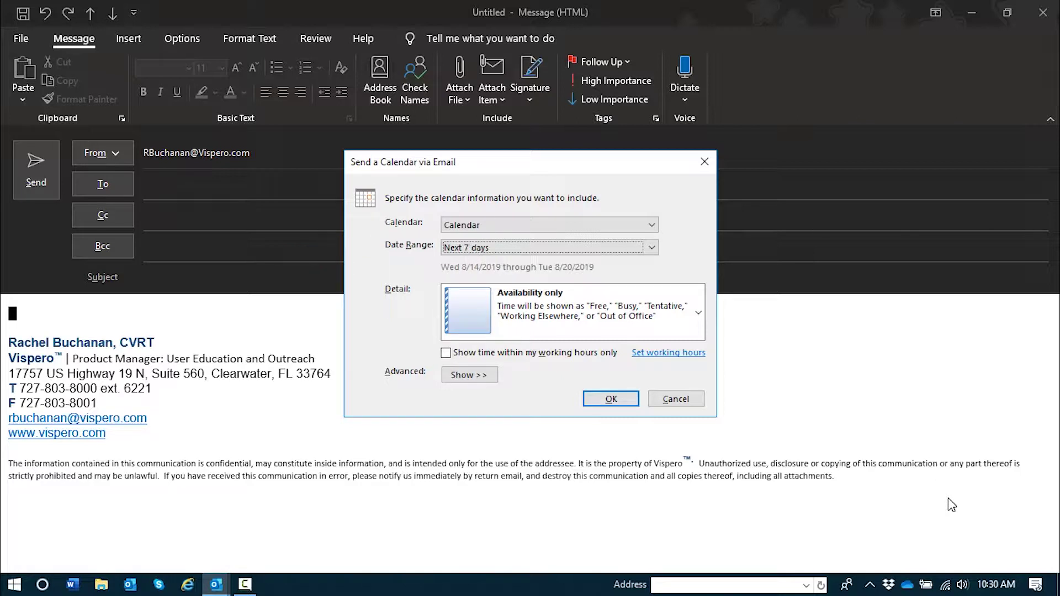
key(Down)
key(Down)
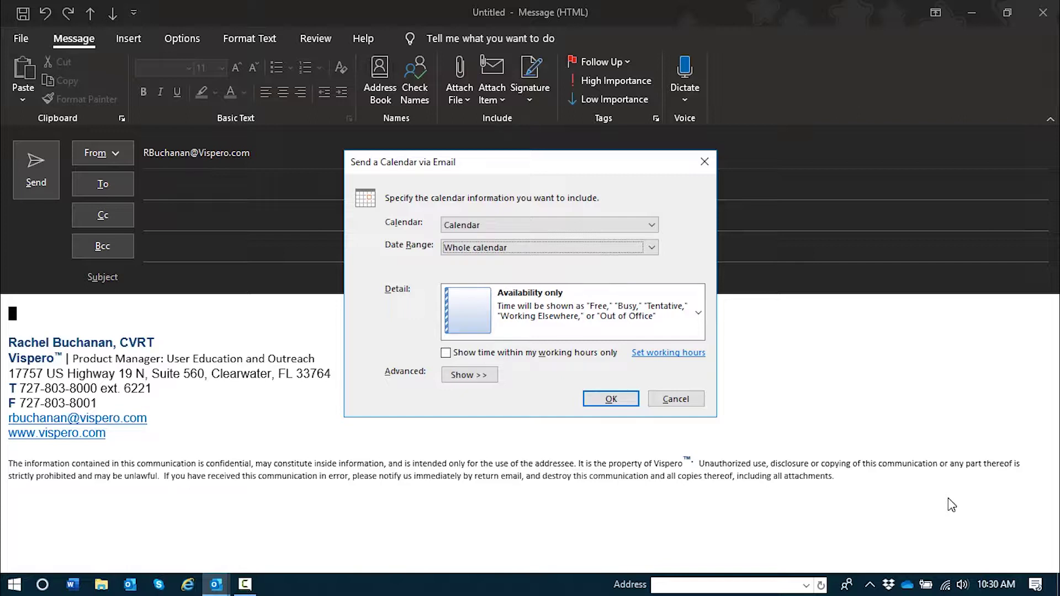
key(Down)
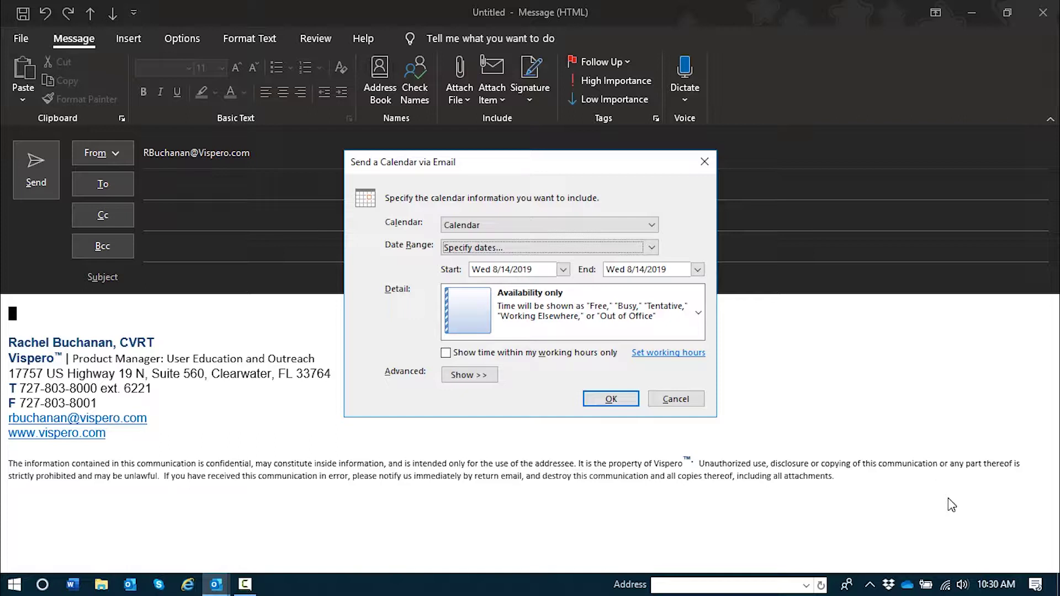
key(Home)
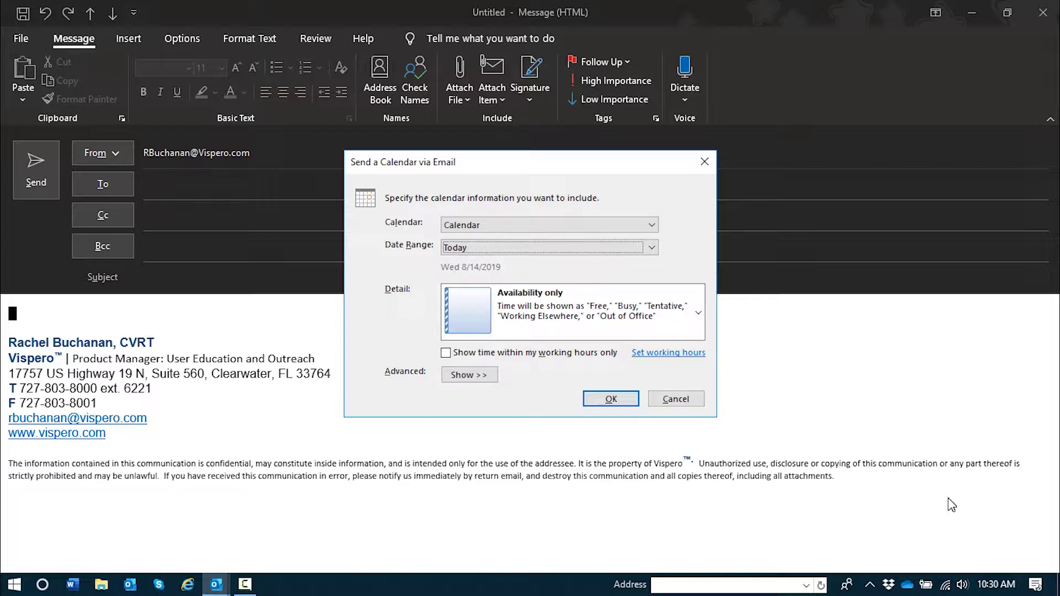
key(Tab)
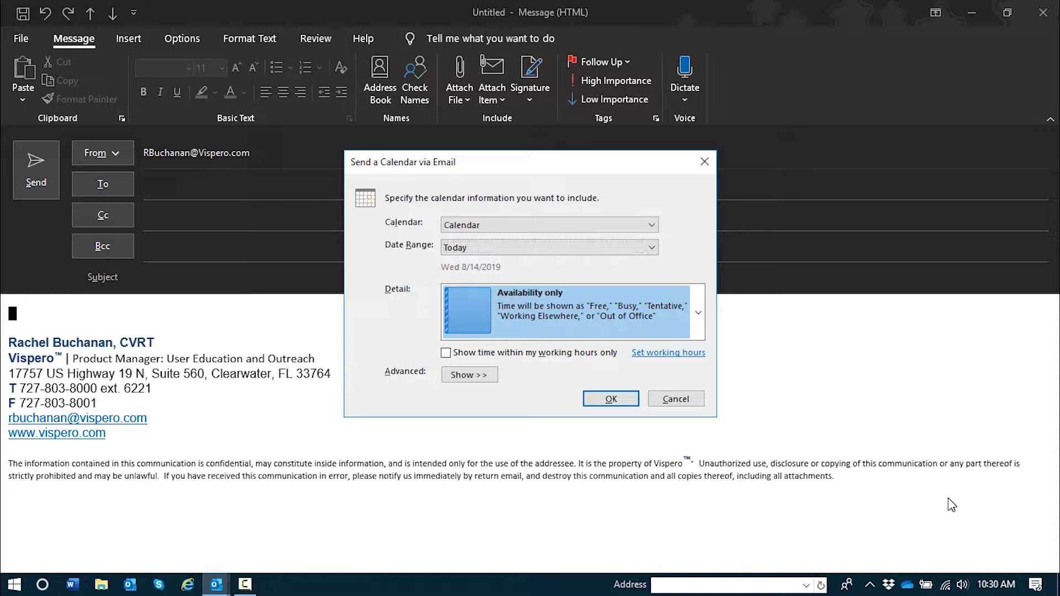
click(951, 504)
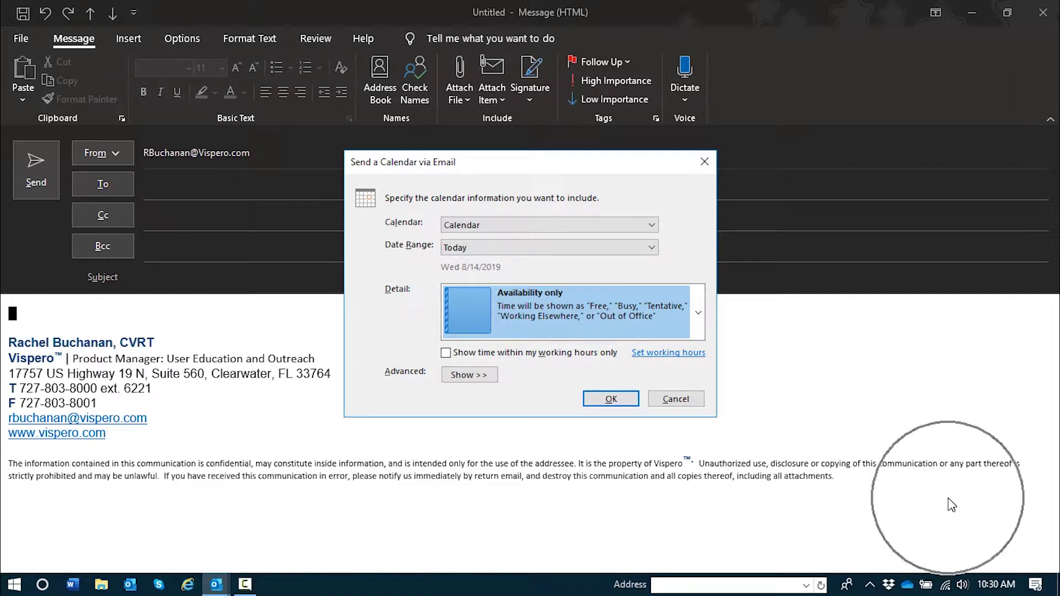
key(Home)
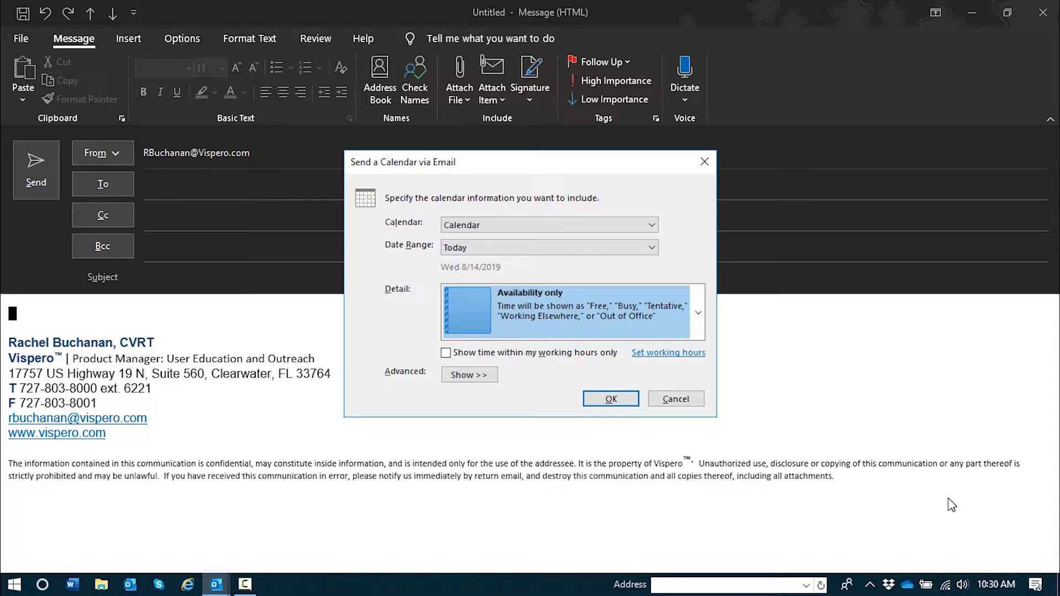
Step: Change the snapshot's detail level from Availability only to Full details
key(Down)
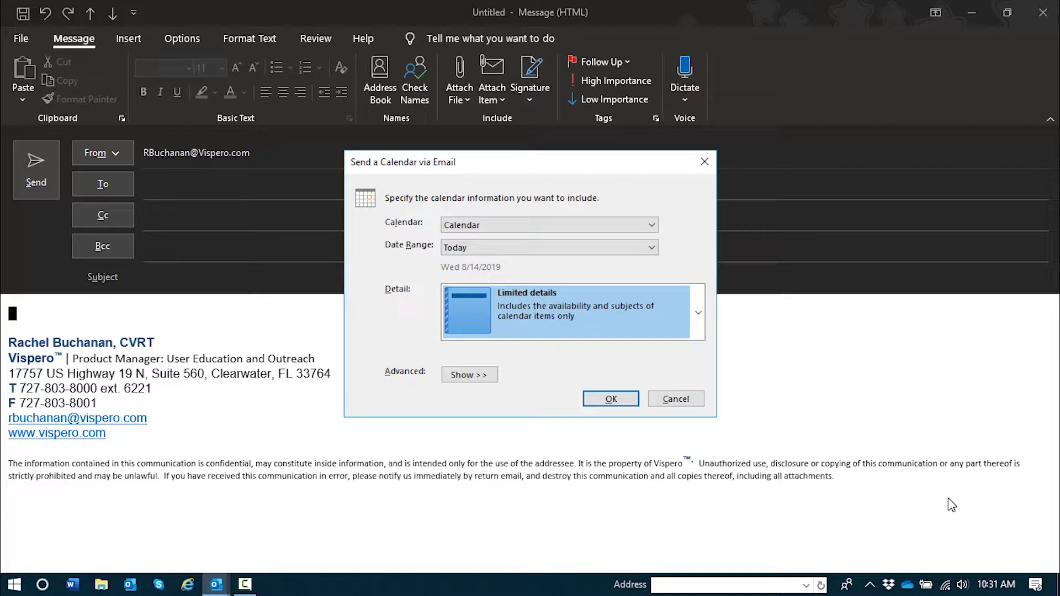
key(Down)
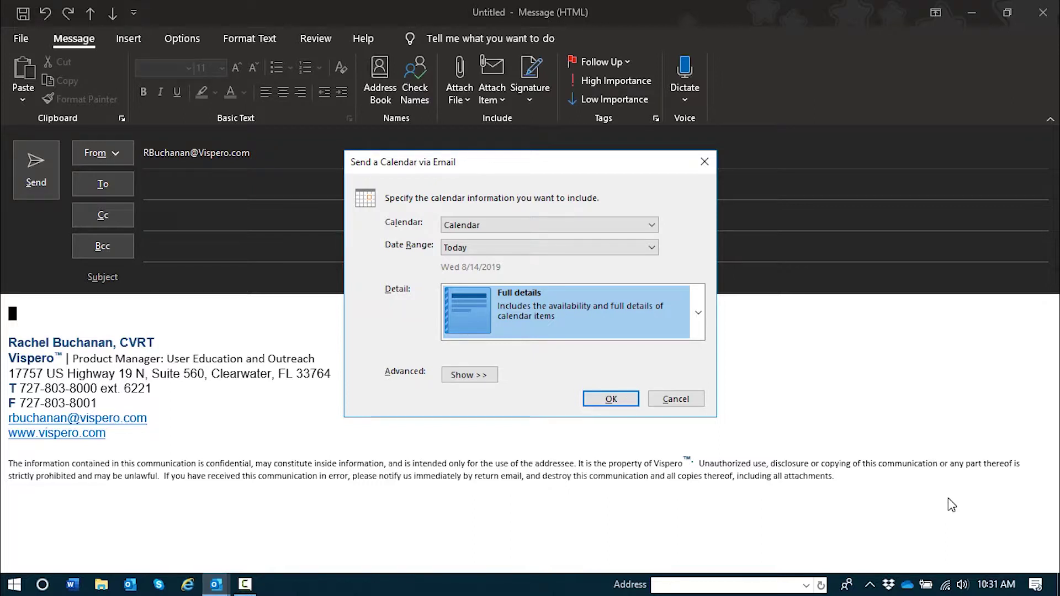
key(Tab)
key(Tab)
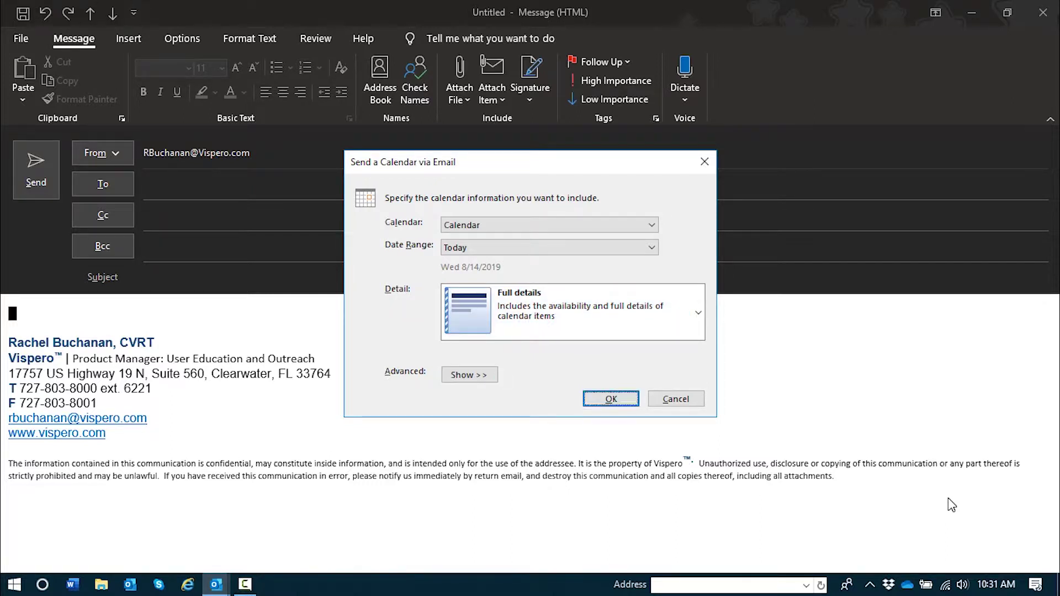
Step: Confirm the settings to insert the August 14, 2019 calendar snapshot and its 19 KB .ics attachment
key(Return)
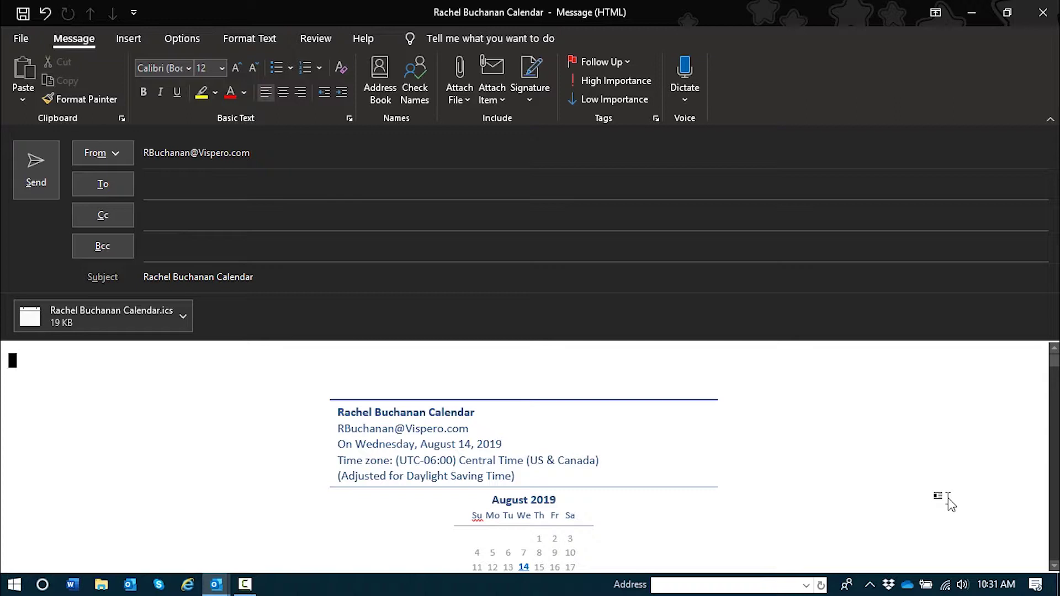
click(948, 500)
key(Tab)
key(ctrl+z)
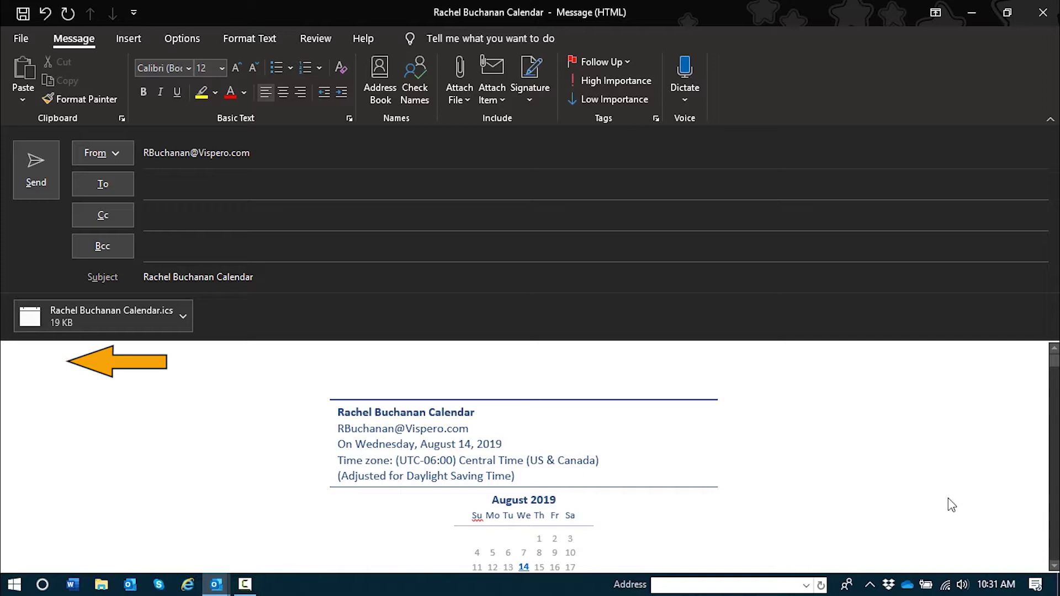
Step: Address the message to the colleague suggested from recent people in the To field
key(shift+Tab)
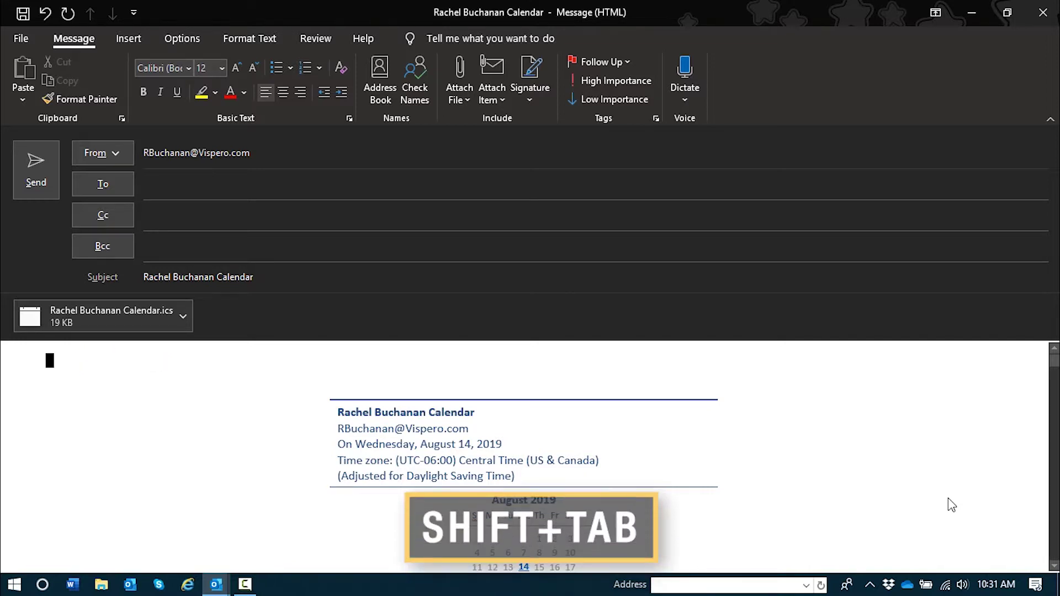
key(shift+Tab)
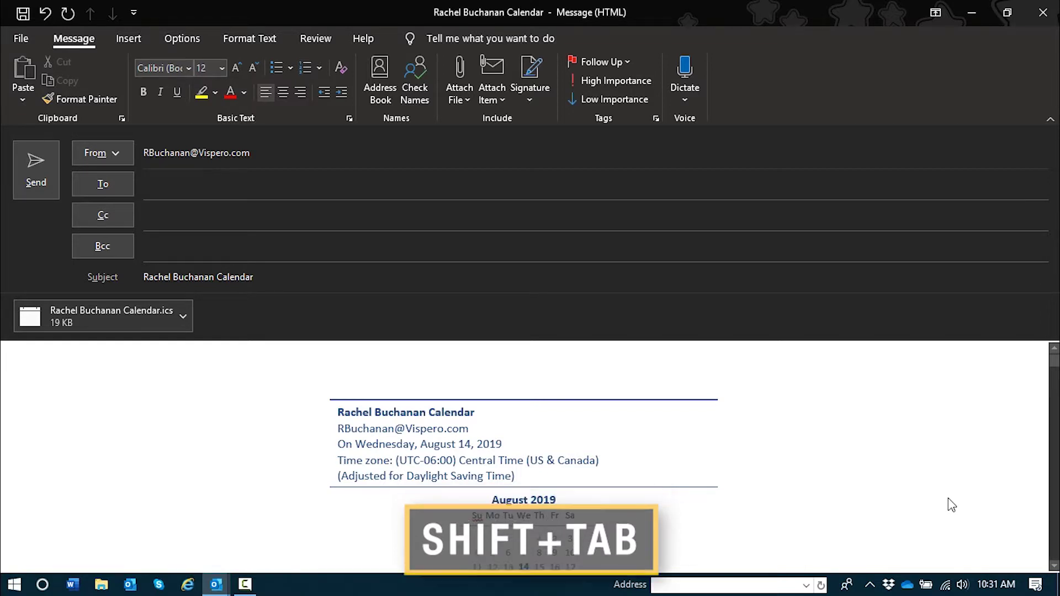
key(shift+Tab)
key(shift+Tab)
key(shift+Tab)
key(shift+Tab)
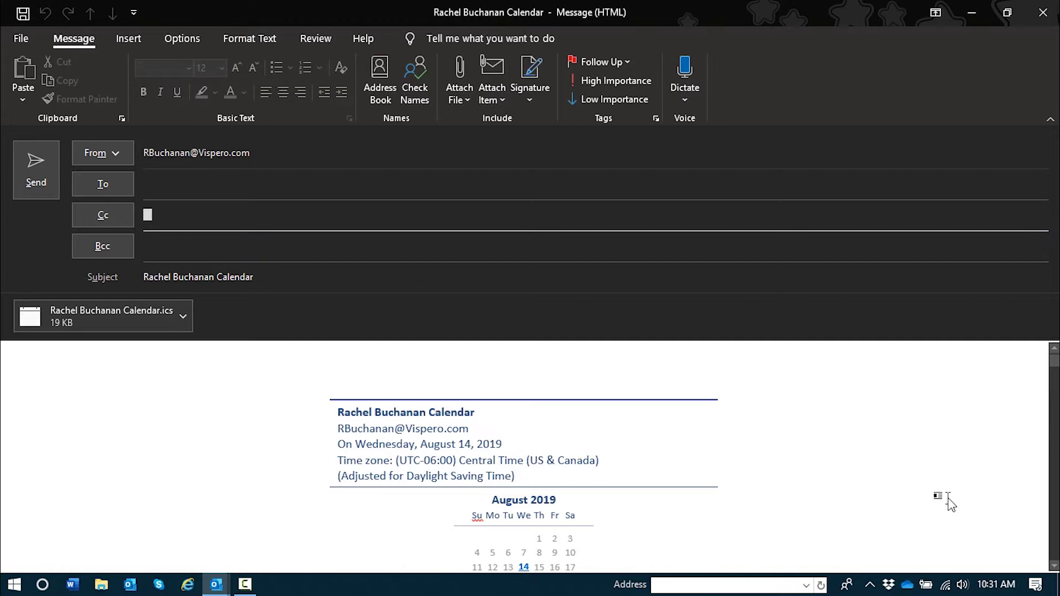
key(shift+Tab)
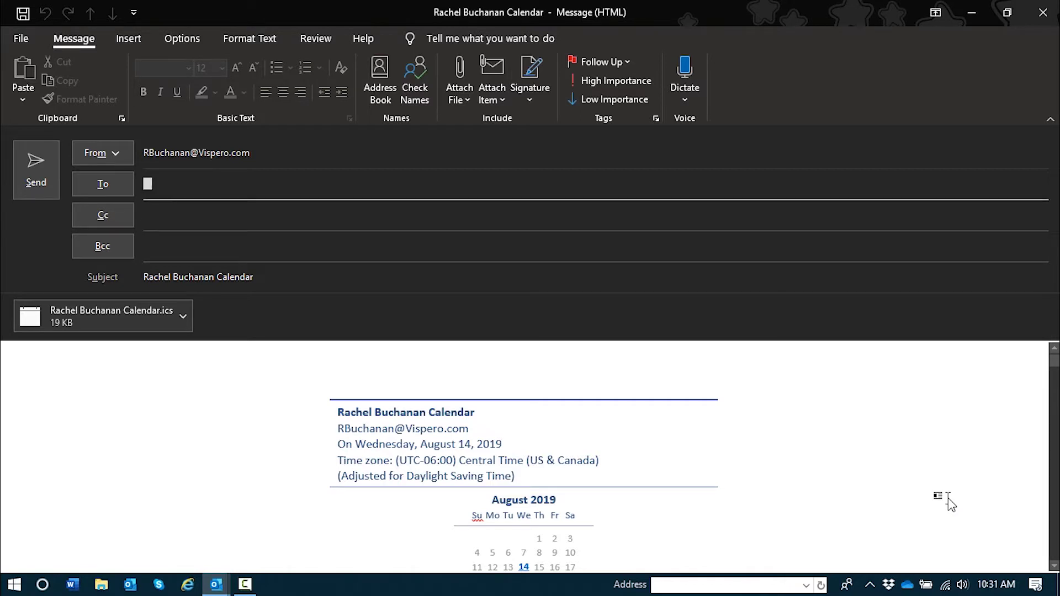
text(d)
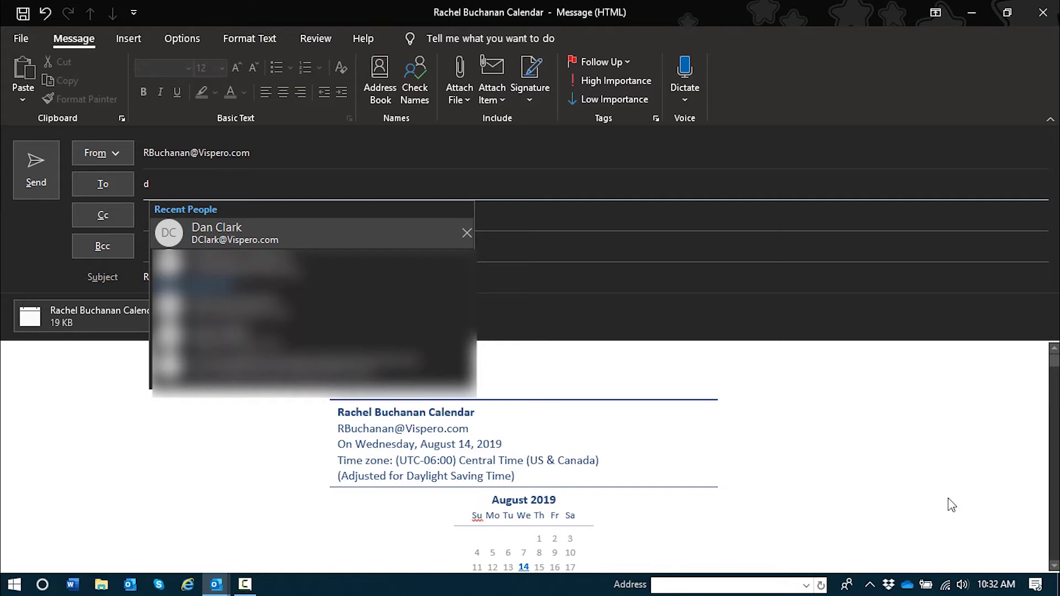
key(Return)
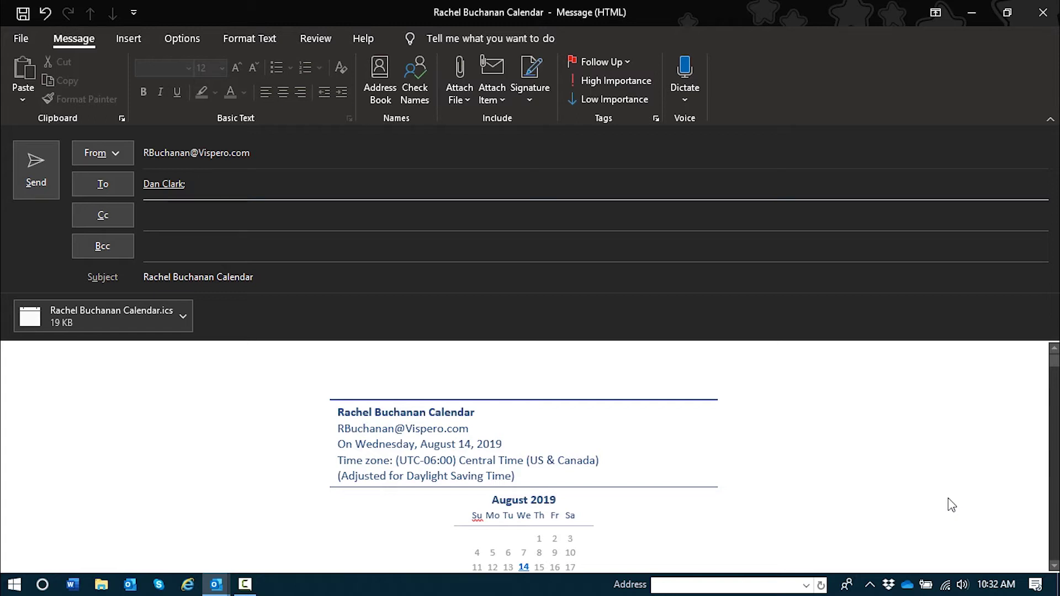
Step: Send the calendar email, dismissing the spelling check
key(alt+s)
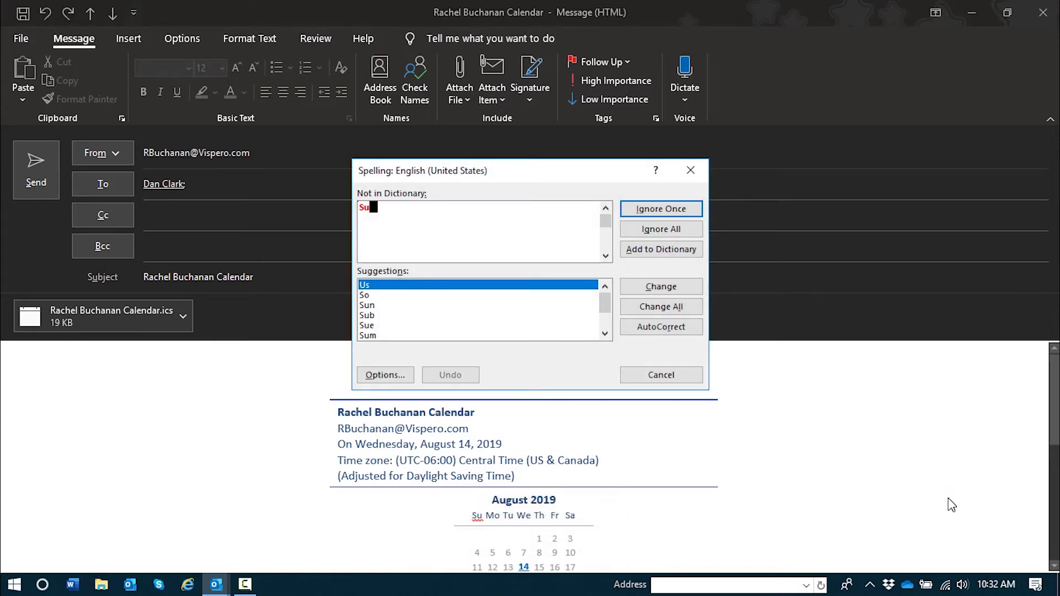
key(Return)
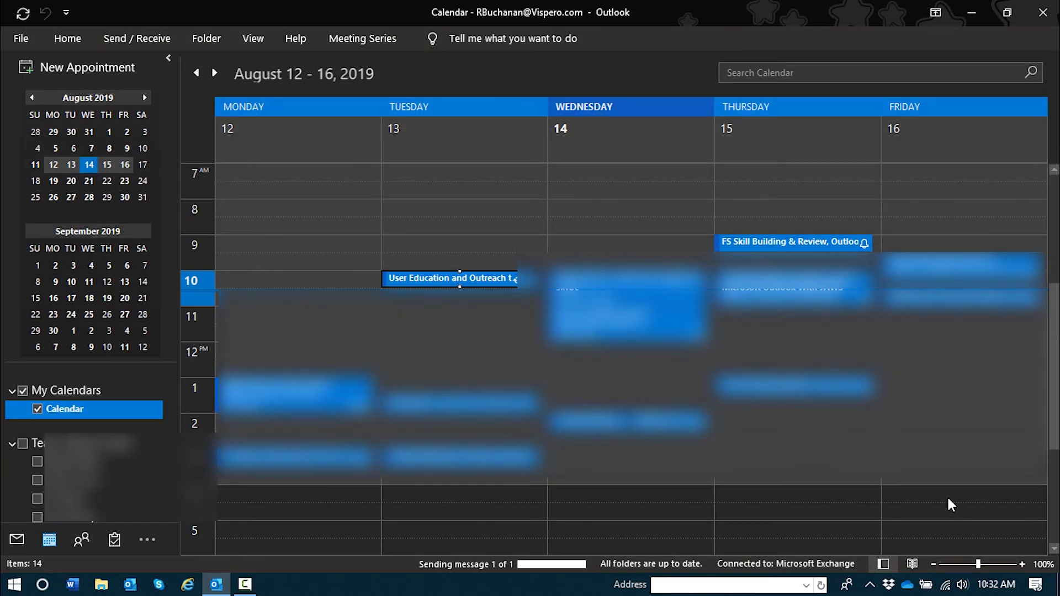